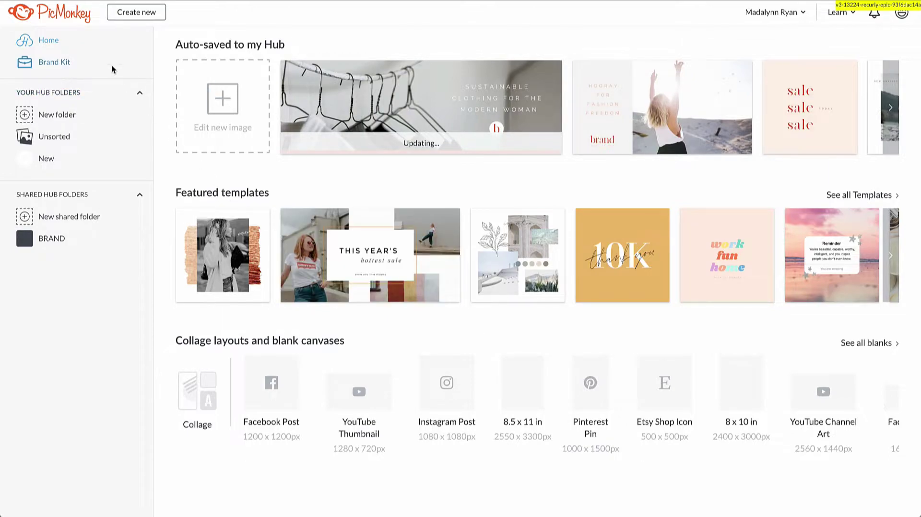
# Open Brand Kit from the Hub sidebar to view its logos, palettes and font styles
pyautogui.click(57, 64)
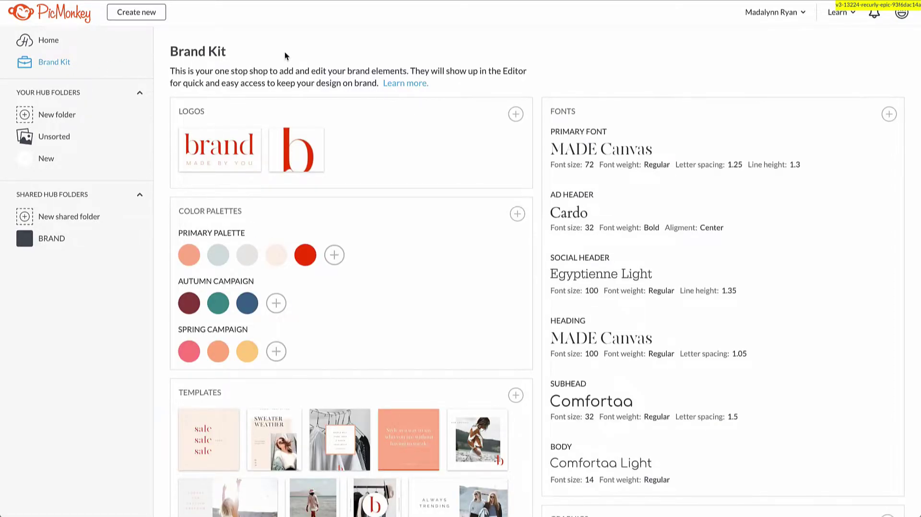
pyautogui.scroll(-2, 284, 52)
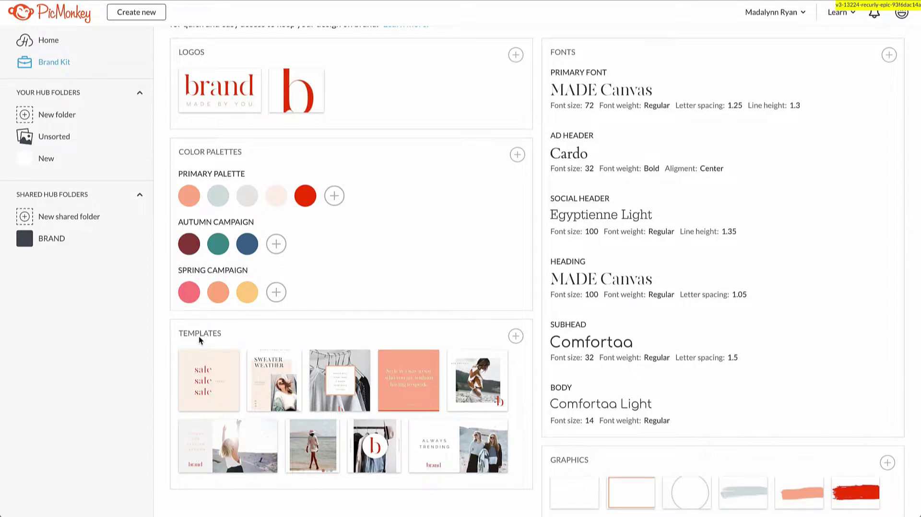
pyautogui.moveTo(430, 392)
pyautogui.scroll(2, 448, 398)
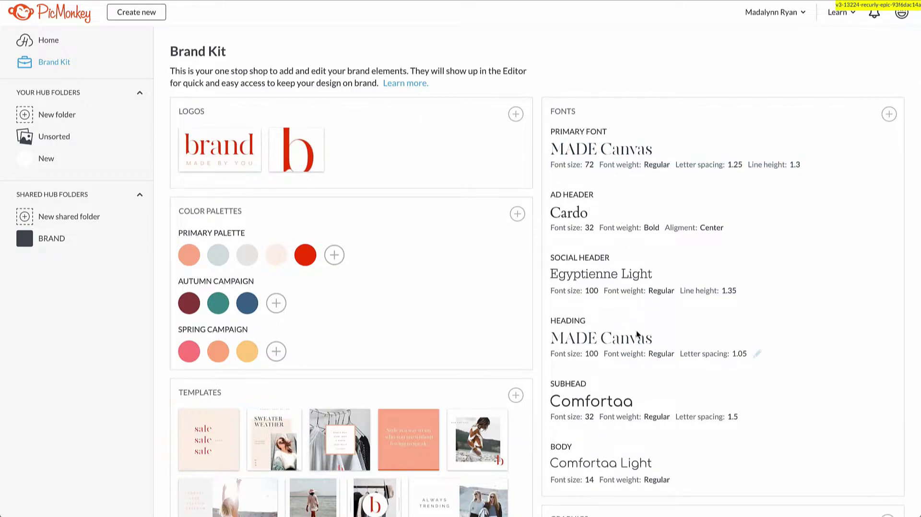
pyautogui.scroll(-2, 636, 330)
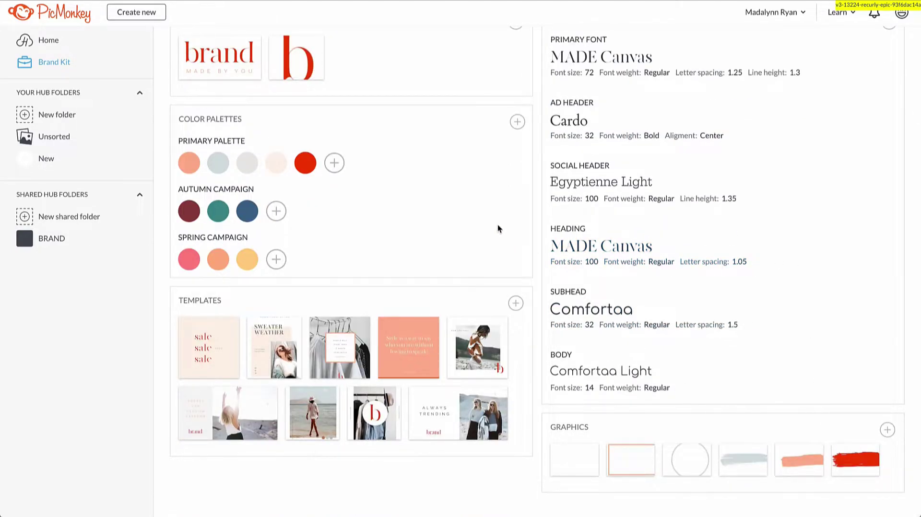
pyautogui.scroll(2, 497, 224)
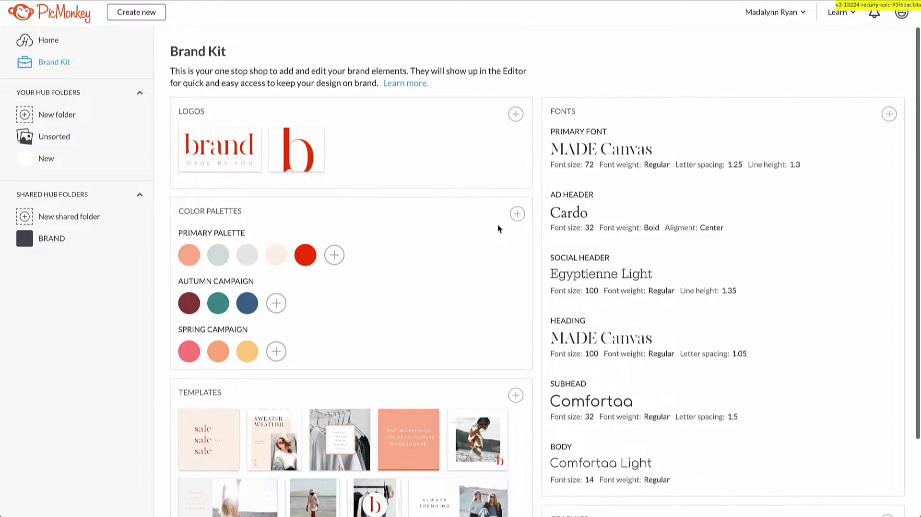
# Return to the Hub home and open the auto-saved twitter-header design
pyautogui.click(68, 19)
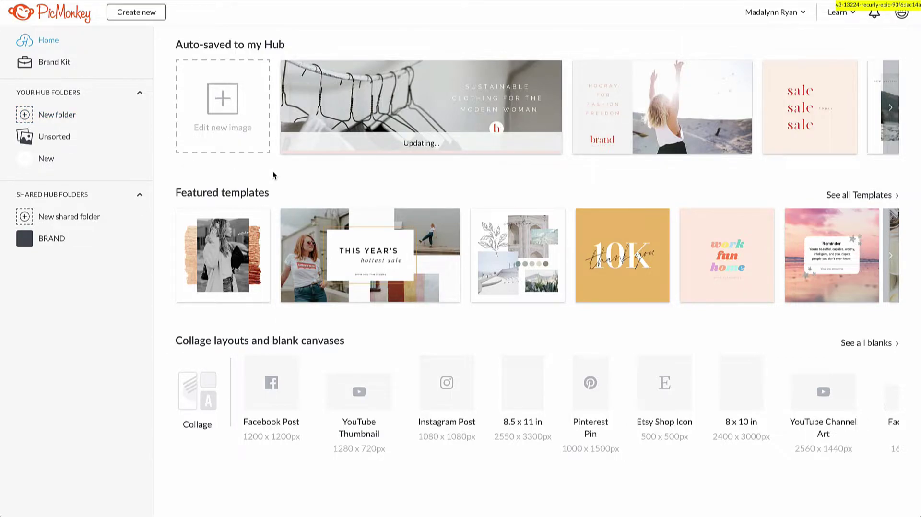
pyautogui.click(378, 105)
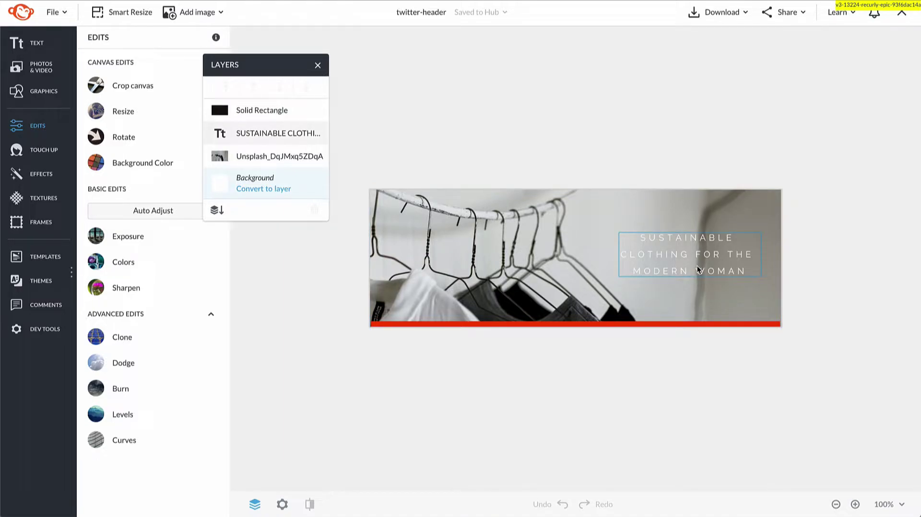
# Raise the tagline slightly and bring up the Brand Graphics collection of logos
pyautogui.click(658, 260)
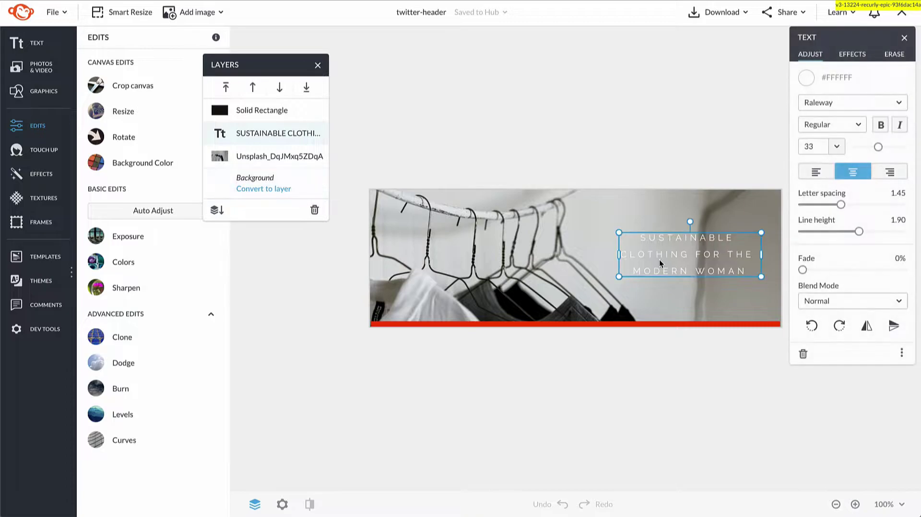
pyautogui.moveTo(659, 260); pyautogui.dragTo(660, 248)
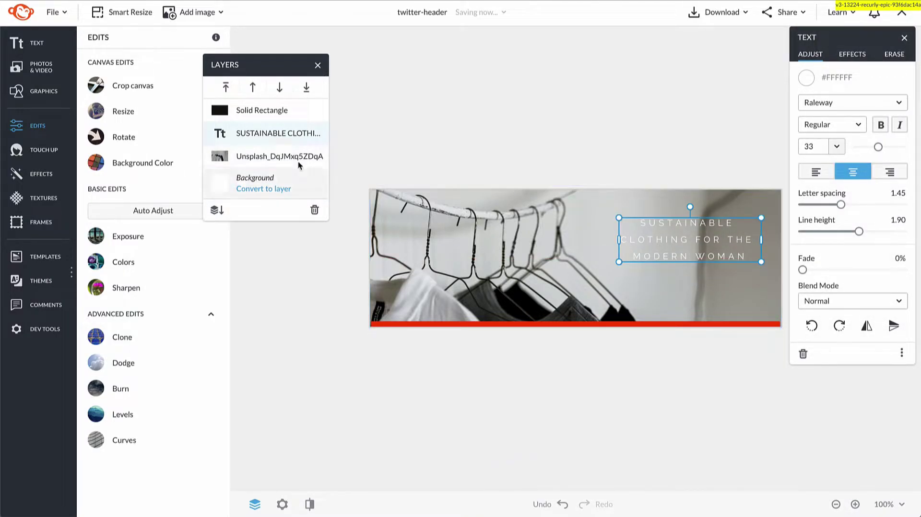
pyautogui.click(47, 91)
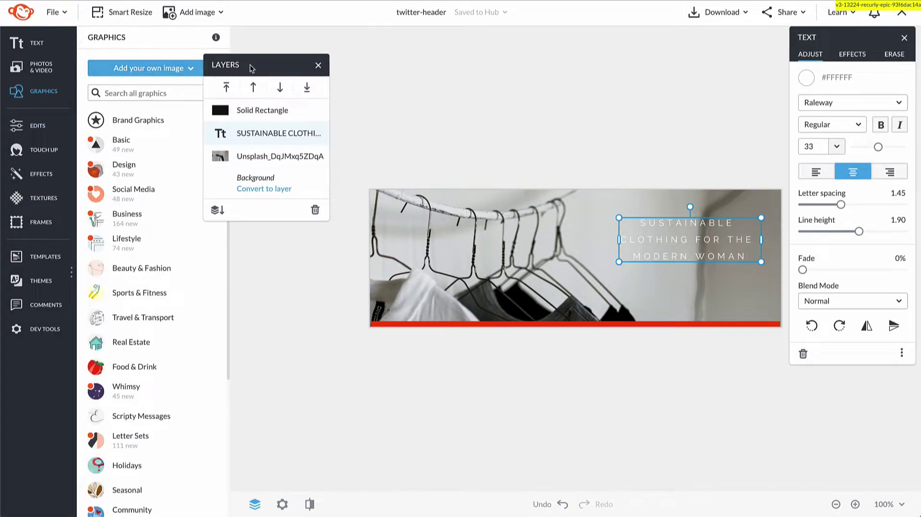
pyautogui.moveTo(215, 70); pyautogui.dragTo(238, 68)
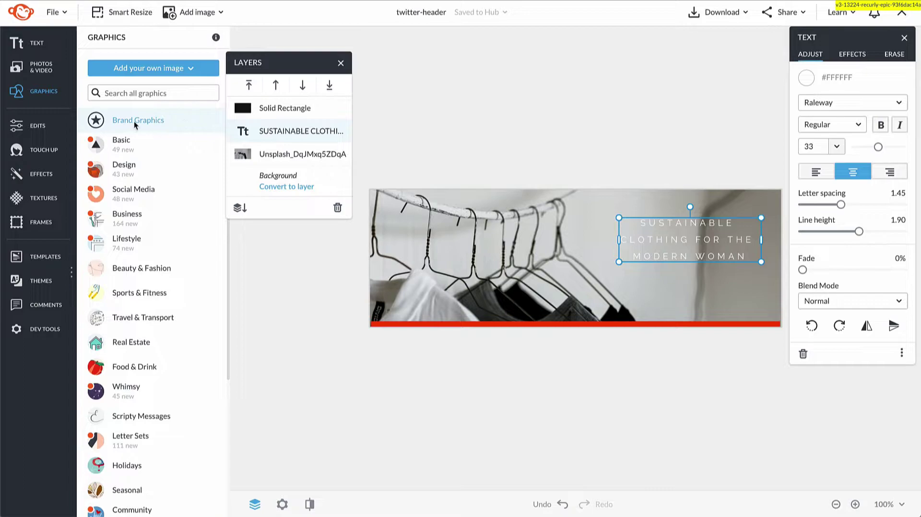
pyautogui.click(150, 120)
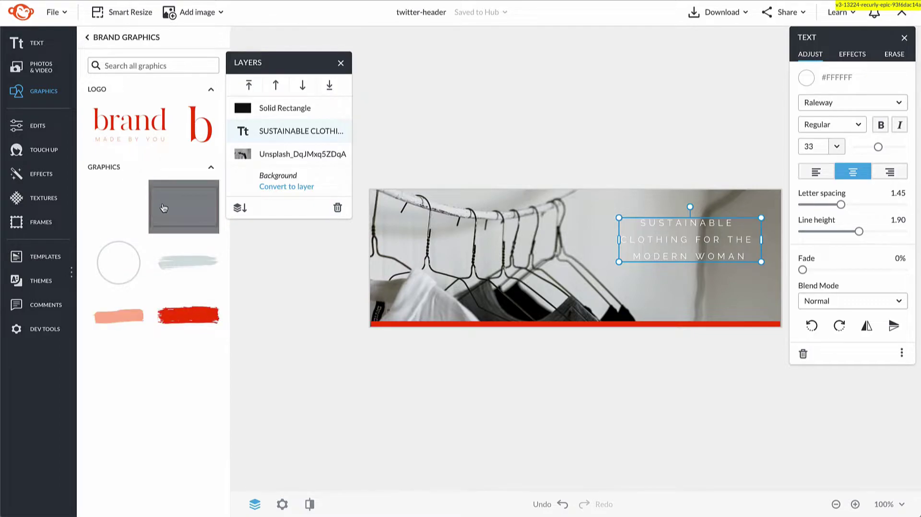
# Add the white circle brand graphic and shrink it to a small dot
pyautogui.press('Escape')
pyautogui.click(144, 217)
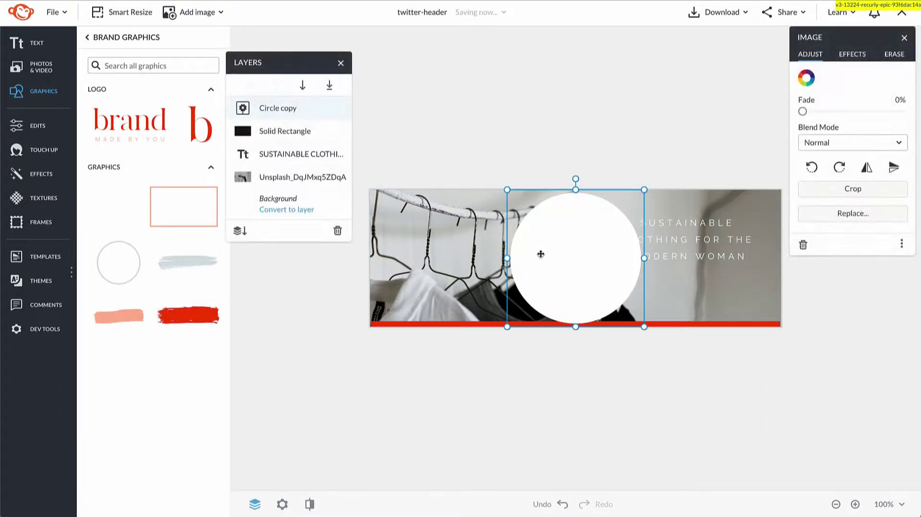
pyautogui.moveTo(643, 189); pyautogui.dragTo(685, 289)
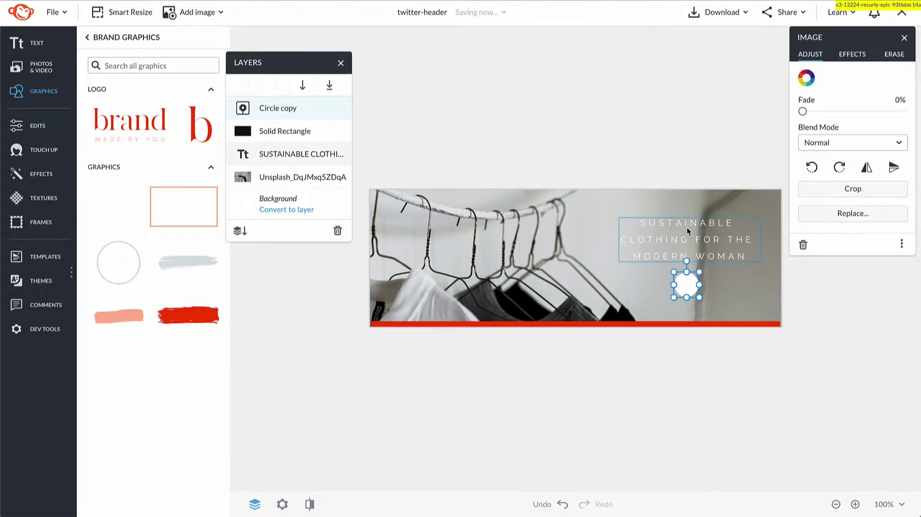
# Place the red 'b' logo on the circle and nudge it with the tagline slightly down
pyautogui.click(200, 124)
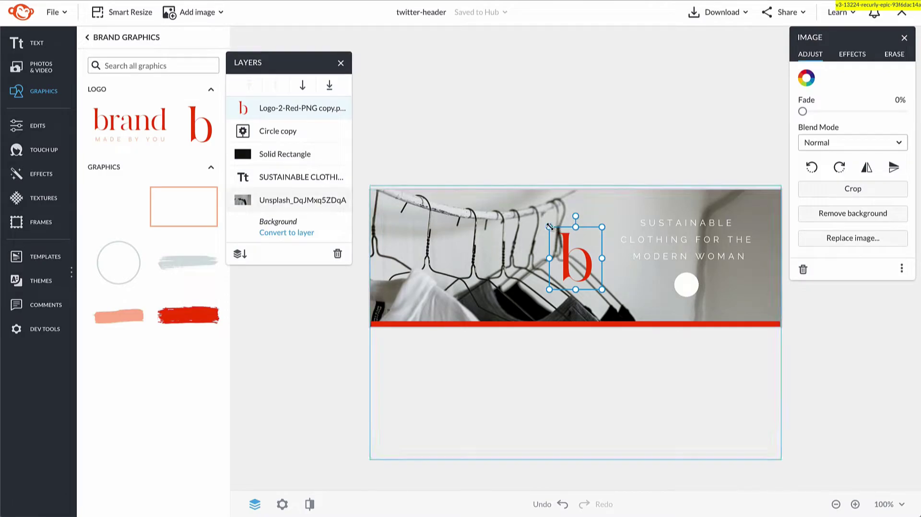
pyautogui.moveTo(549, 227); pyautogui.dragTo(686, 286)
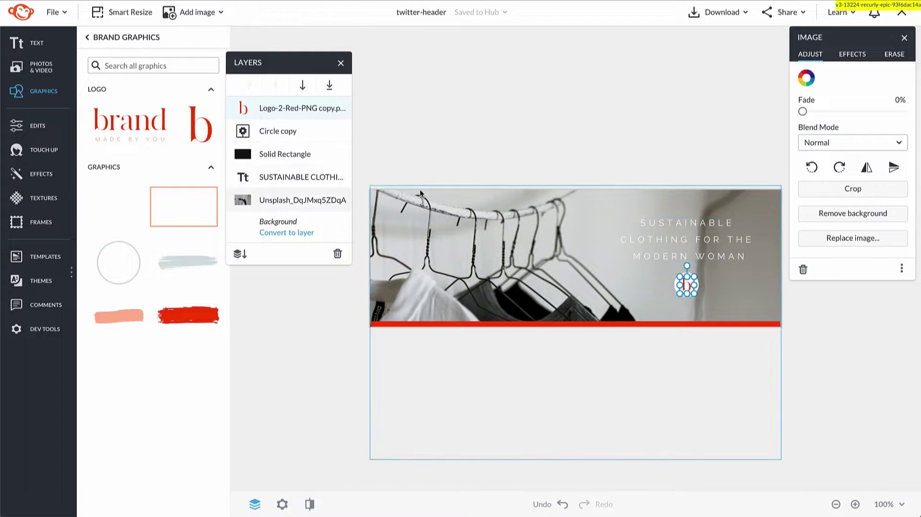
pyautogui.keyDown('shift'); pyautogui.click(323, 133); pyautogui.keyUp('shift')
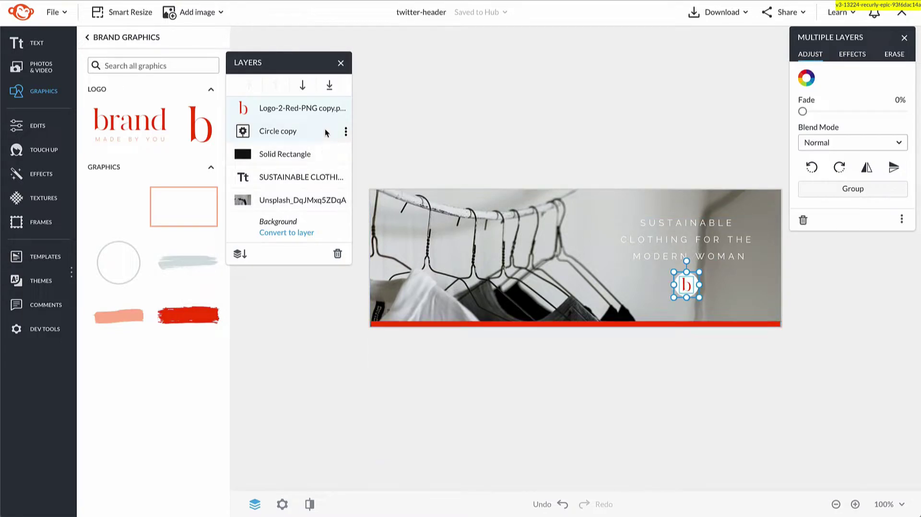
pyautogui.keyDown('shift'); pyautogui.click(326, 177); pyautogui.keyUp('shift')
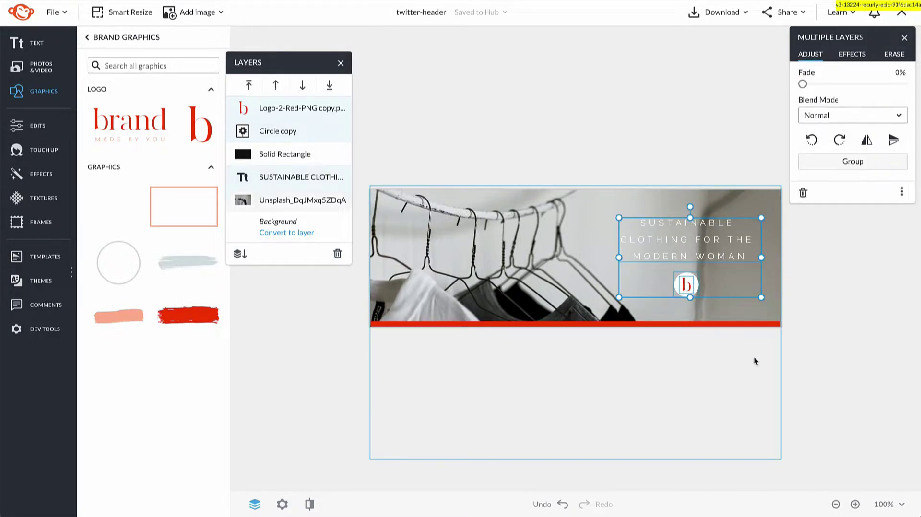
pyautogui.moveTo(717, 248); pyautogui.dragTo(717, 252)
pyautogui.click(809, 363)
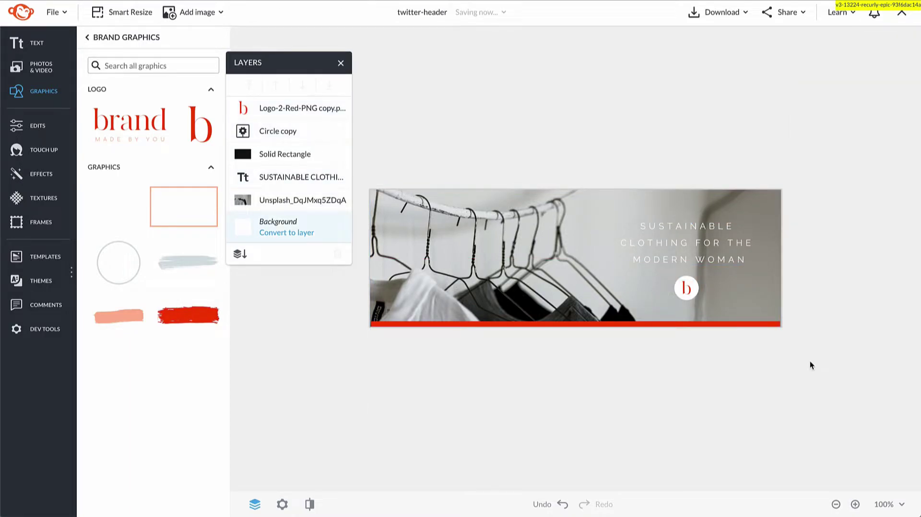
pyautogui.click(723, 325)
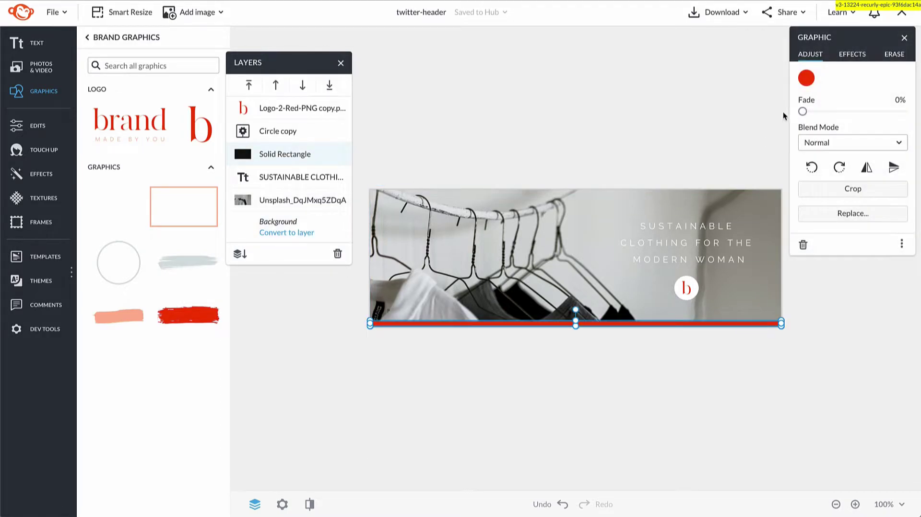
pyautogui.click(808, 84)
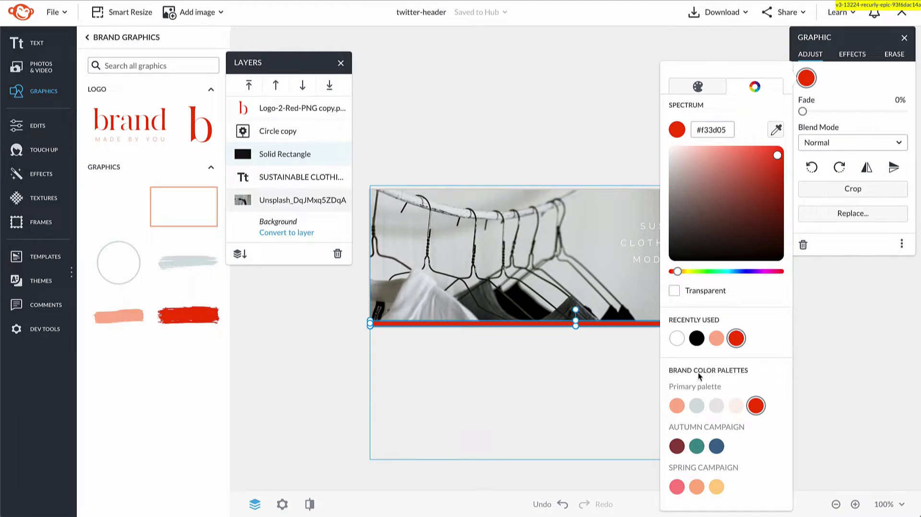
pyautogui.click(734, 406)
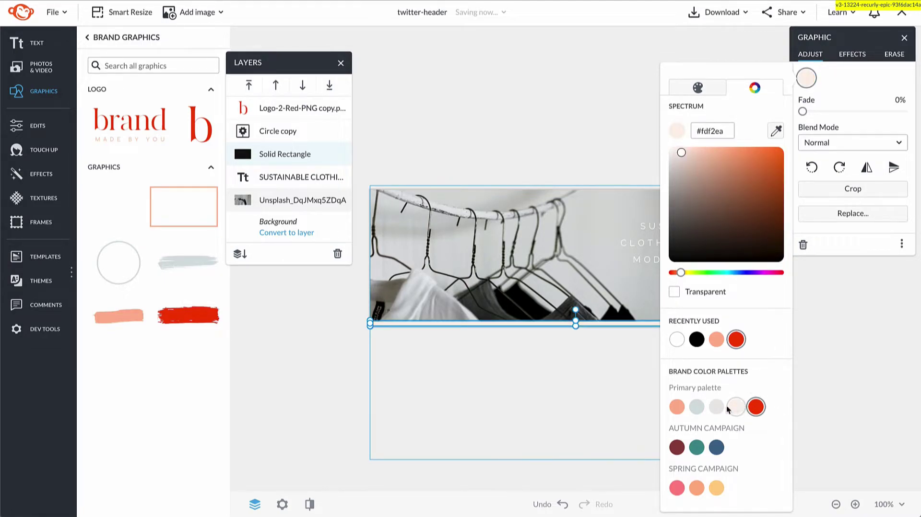
pyautogui.click(700, 407)
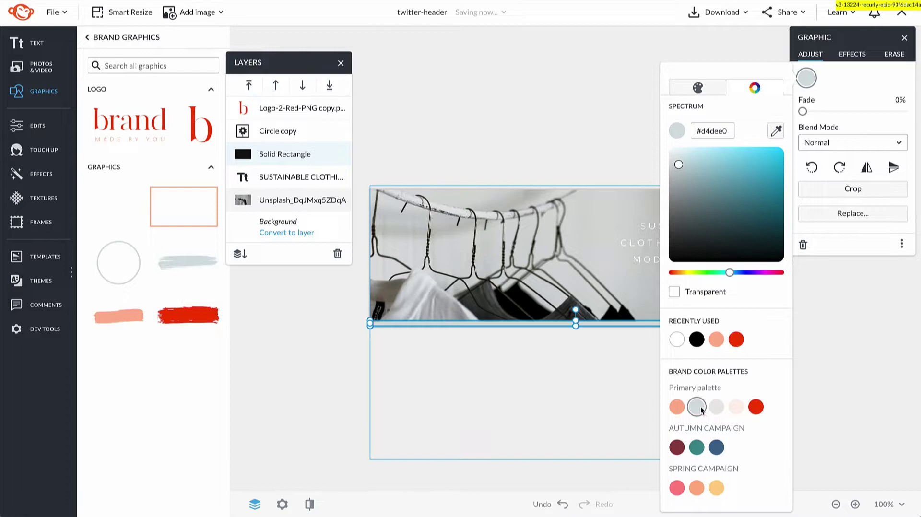
pyautogui.click(853, 378)
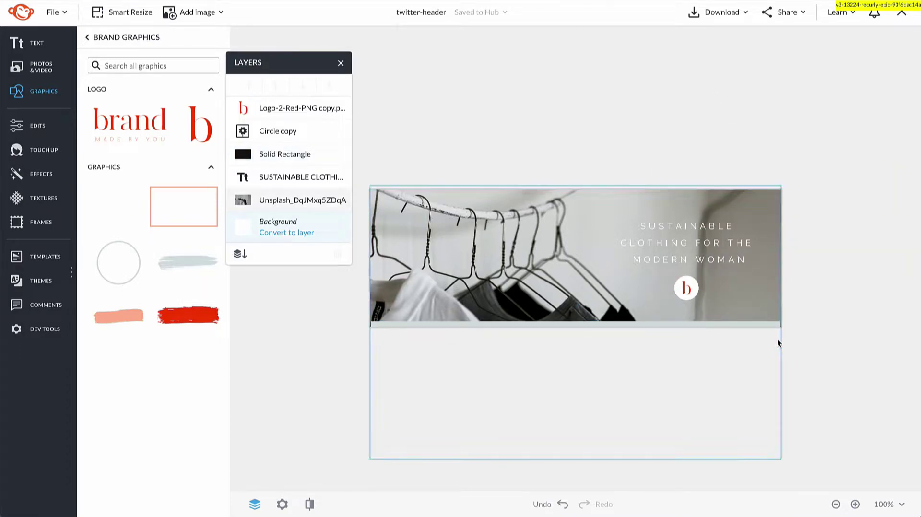
pyautogui.click(775, 325)
pyautogui.moveTo(779, 324); pyautogui.dragTo(781, 324)
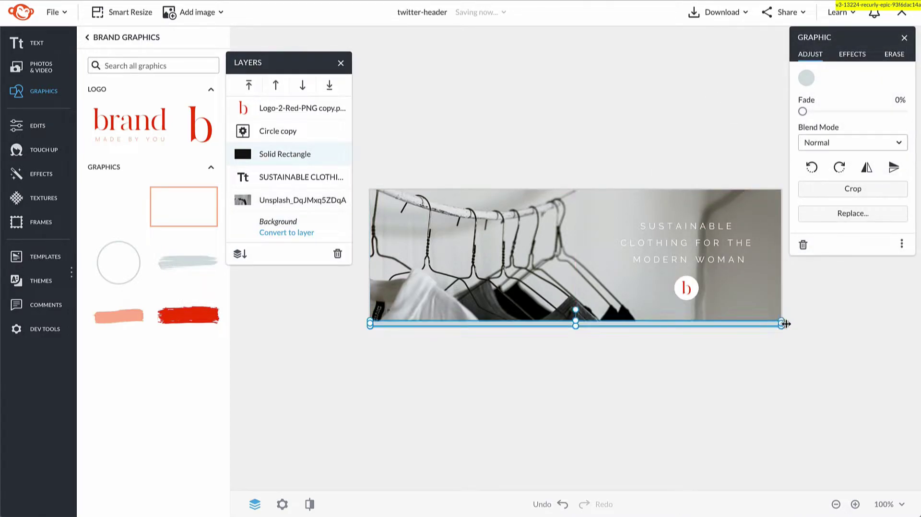
pyautogui.click(807, 79)
pyautogui.click(696, 446)
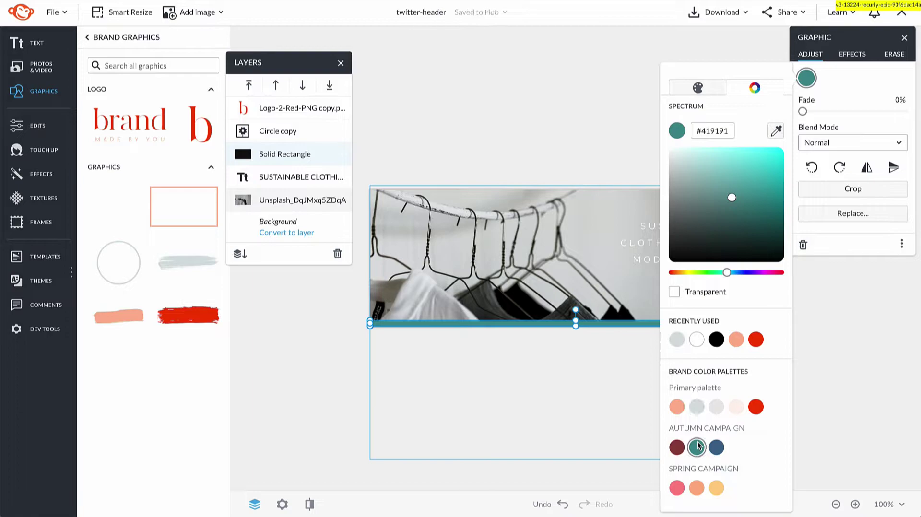
pyautogui.click(840, 410)
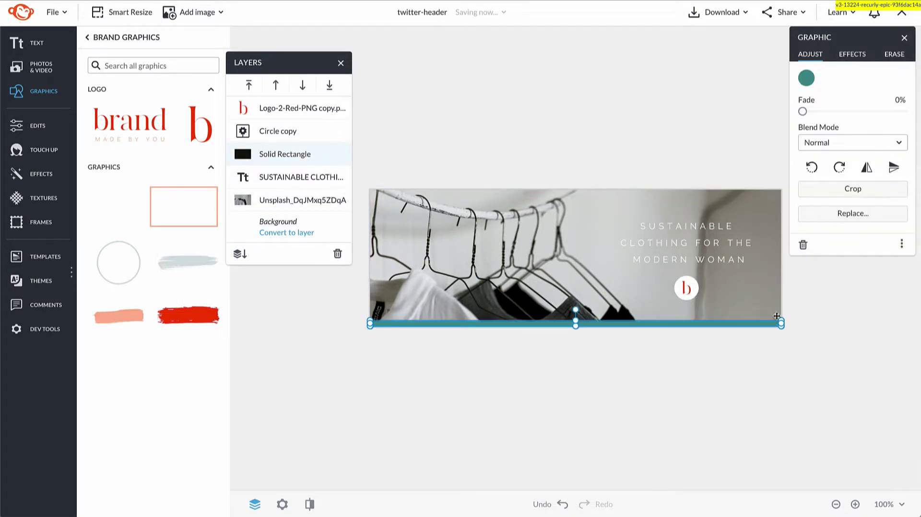
pyautogui.click(806, 78)
pyautogui.click(755, 407)
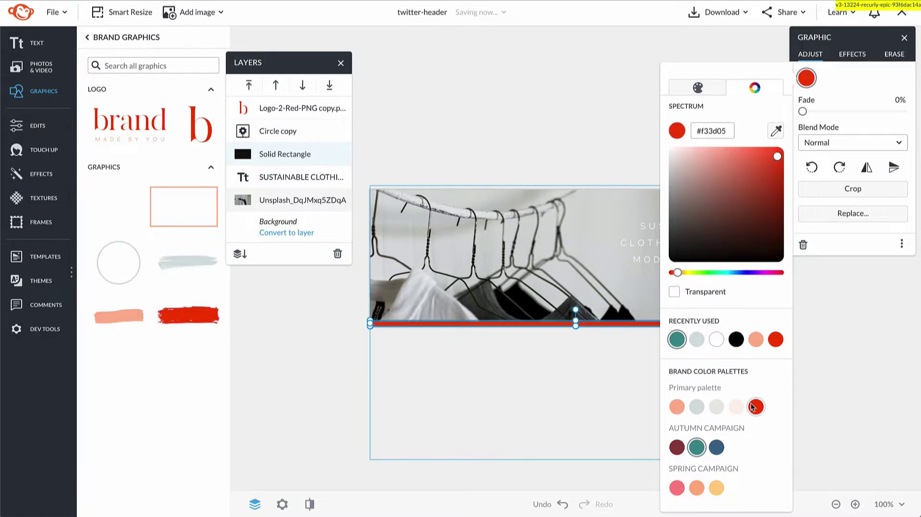
pyautogui.click(857, 389)
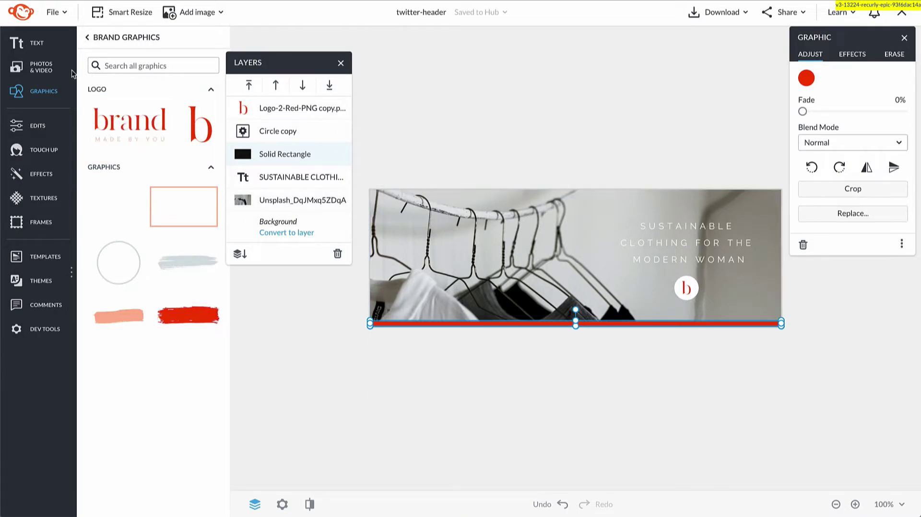
# Add a Subhead brand-font text box reading YOURBRAND.COM
pyautogui.click(36, 45)
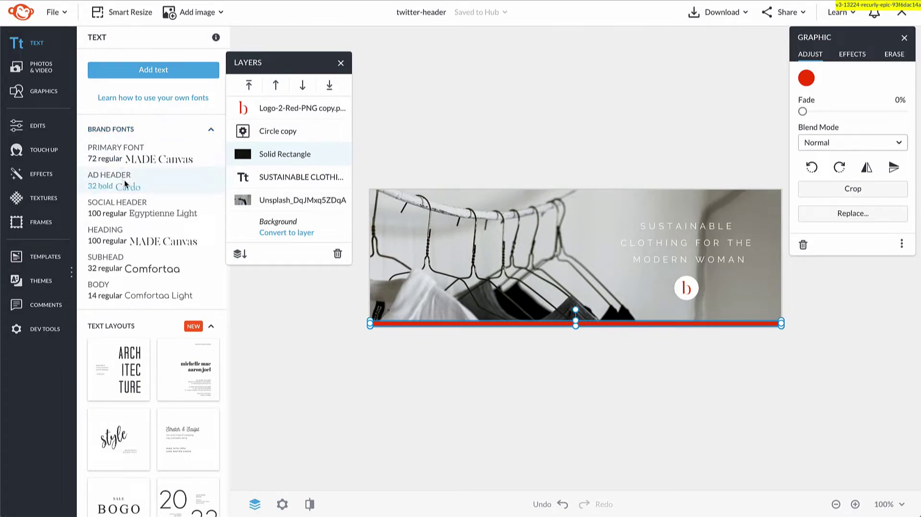
pyautogui.click(131, 267)
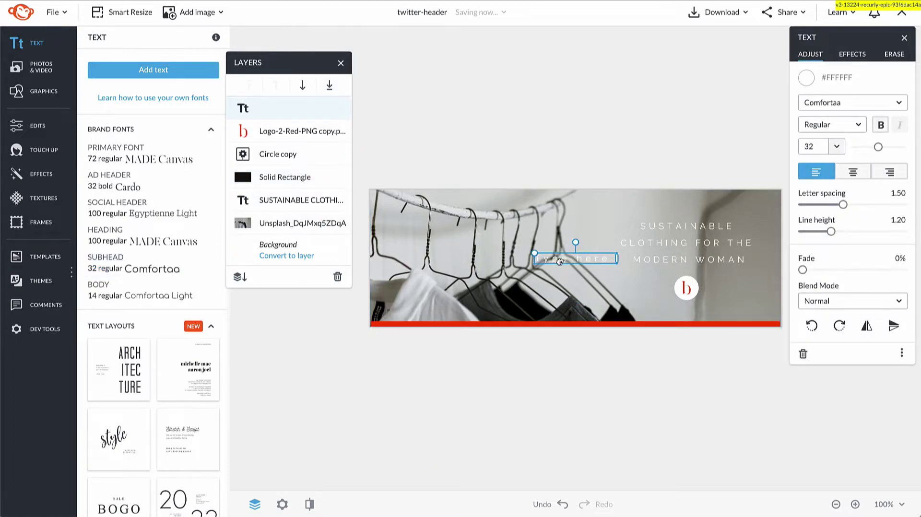
pyautogui.moveTo(564, 262); pyautogui.dragTo(530, 268)
pyautogui.doubleClick(530, 268)
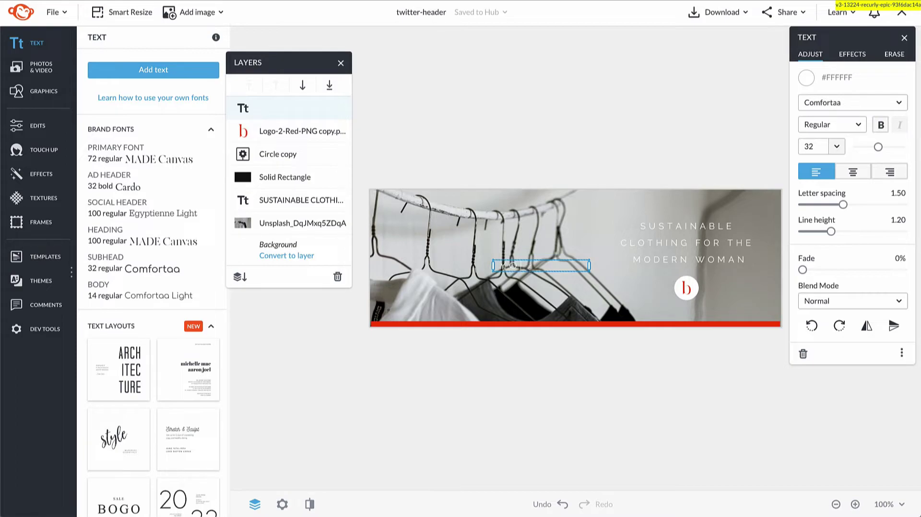
pyautogui.write('YOURBRANDI')
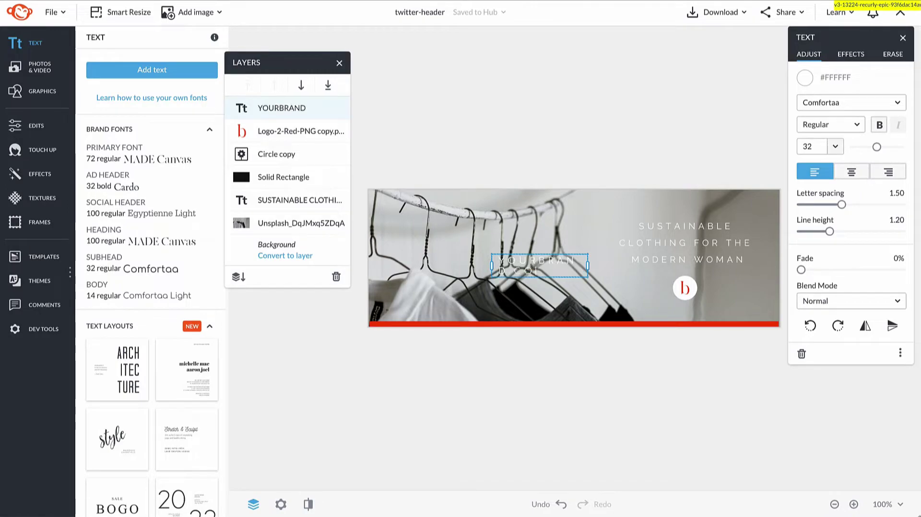
pyautogui.write('.COM')
# Shrink the web address to size 16, centre-align it and set its colour
pyautogui.moveTo(876, 147); pyautogui.dragTo(865, 148)
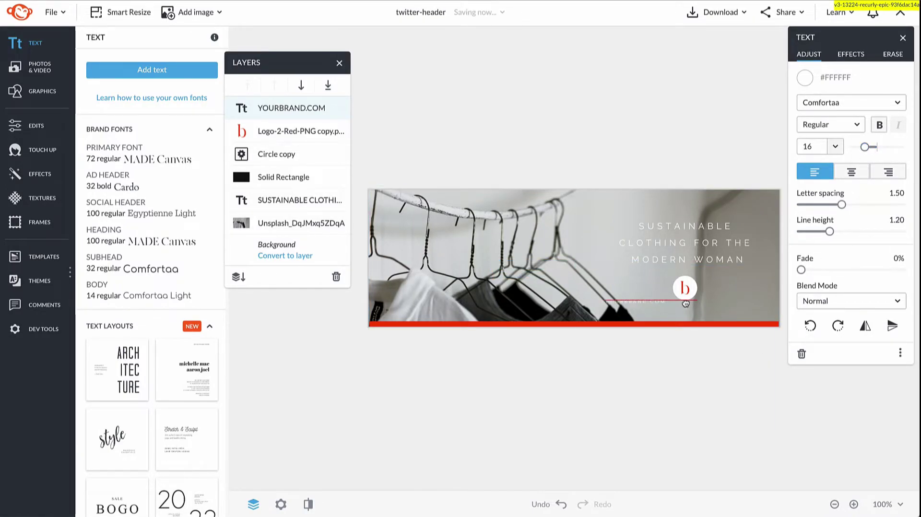
pyautogui.moveTo(567, 265); pyautogui.dragTo(685, 309)
pyautogui.click(851, 172)
pyautogui.click(804, 78)
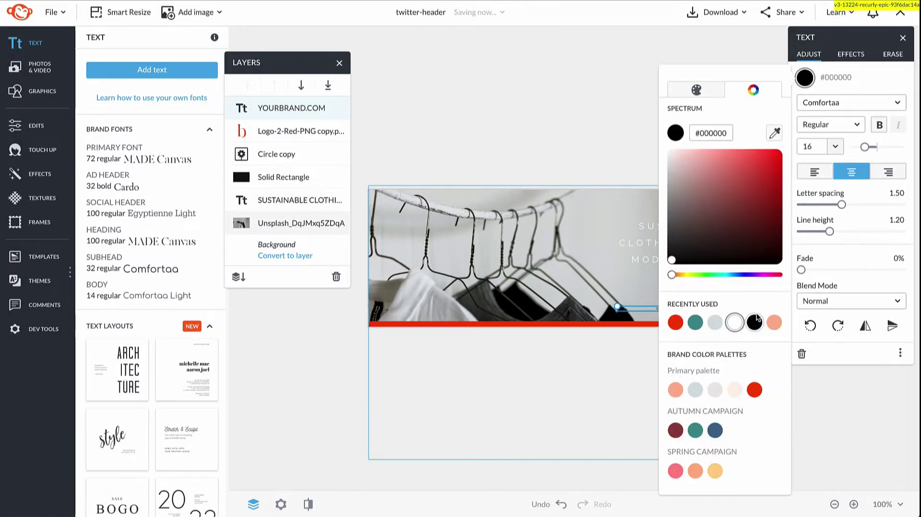
pyautogui.click(713, 243)
pyautogui.click(714, 243)
# Move the YOURBRAND.COM line up between the tagline and the circled logo
pyautogui.click(297, 131)
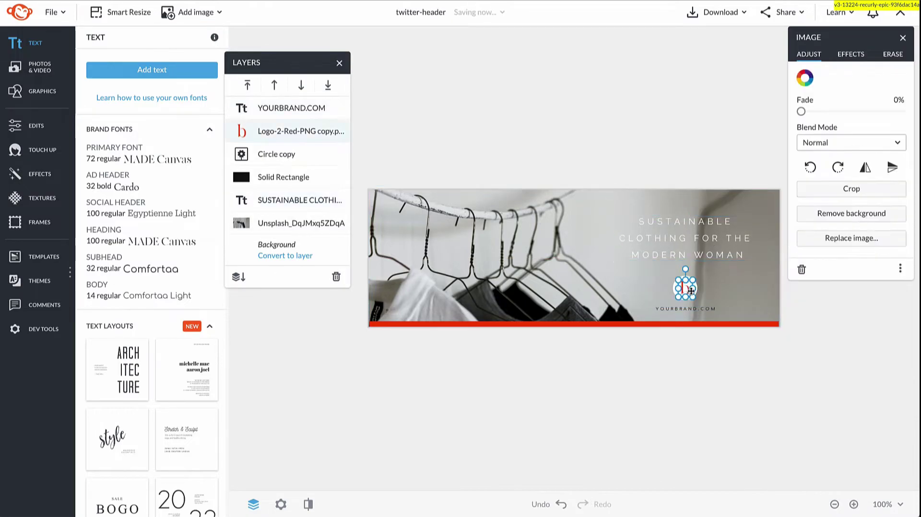
pyautogui.keyDown('shift'); pyautogui.click(328, 156); pyautogui.keyUp('shift')
pyautogui.click(761, 351)
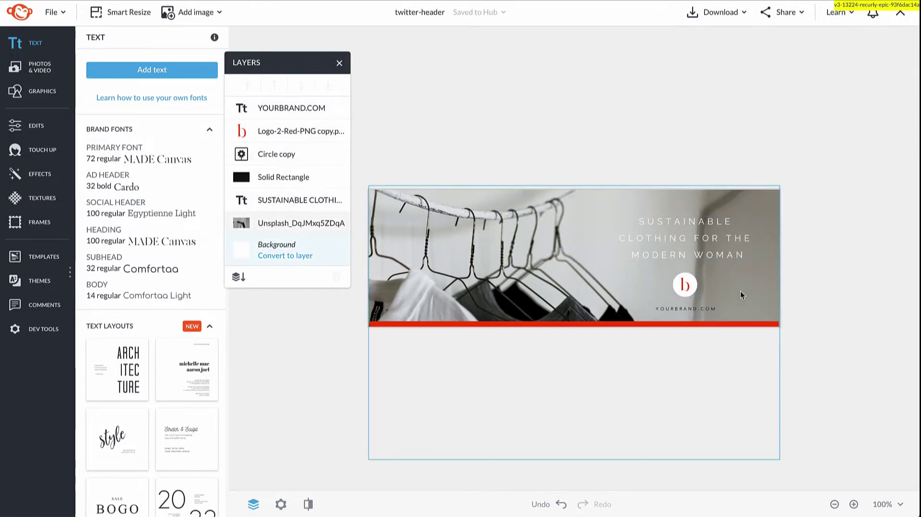
pyautogui.click(297, 131)
pyautogui.keyDown('shift'); pyautogui.click(316, 154); pyautogui.keyUp('shift')
pyautogui.click(285, 123)
pyautogui.click(286, 116)
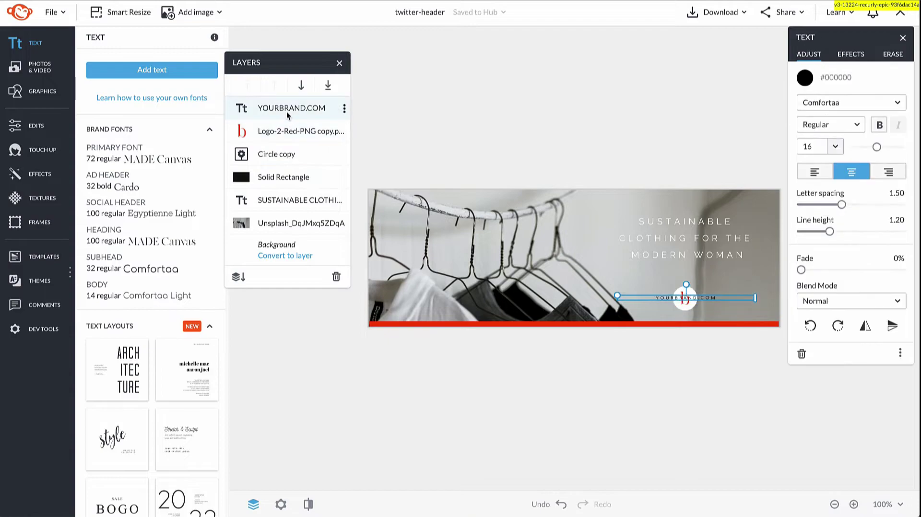
pyautogui.moveTo(664, 308); pyautogui.dragTo(664, 273)
pyautogui.click(324, 356)
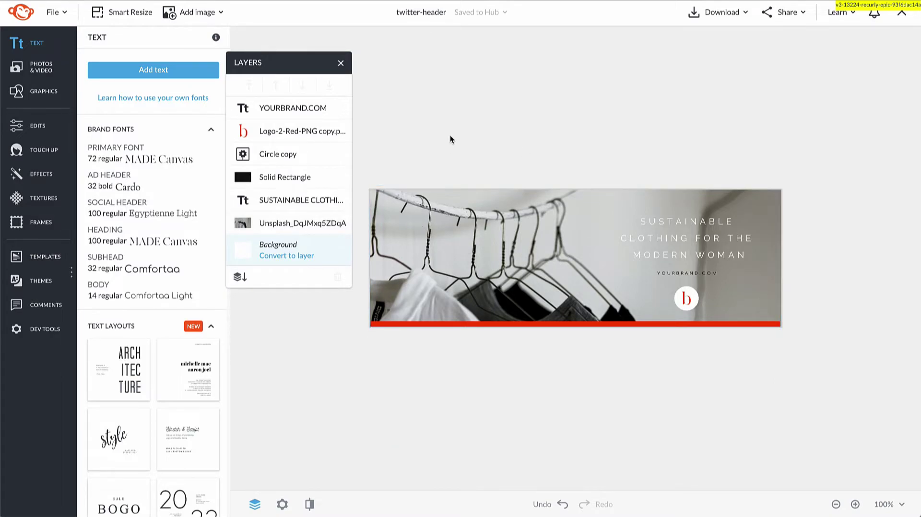
pyautogui.click(468, 12)
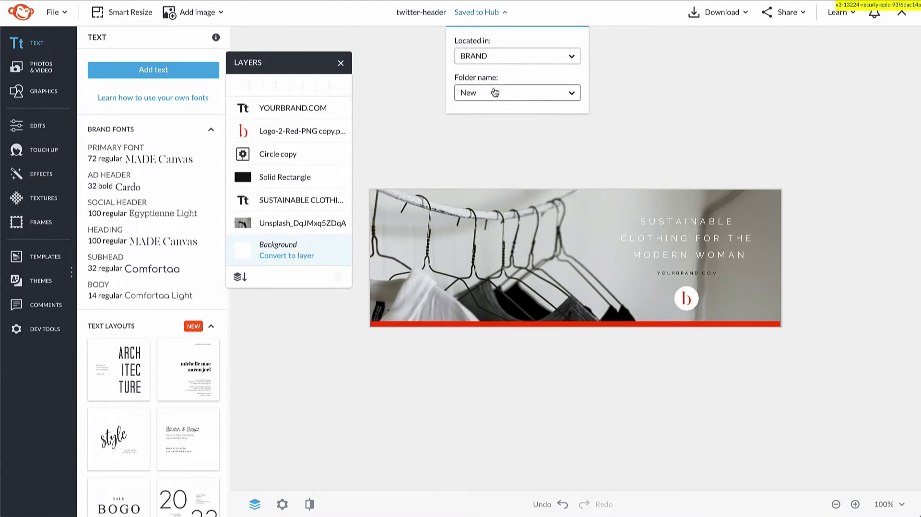
pyautogui.click(415, 79)
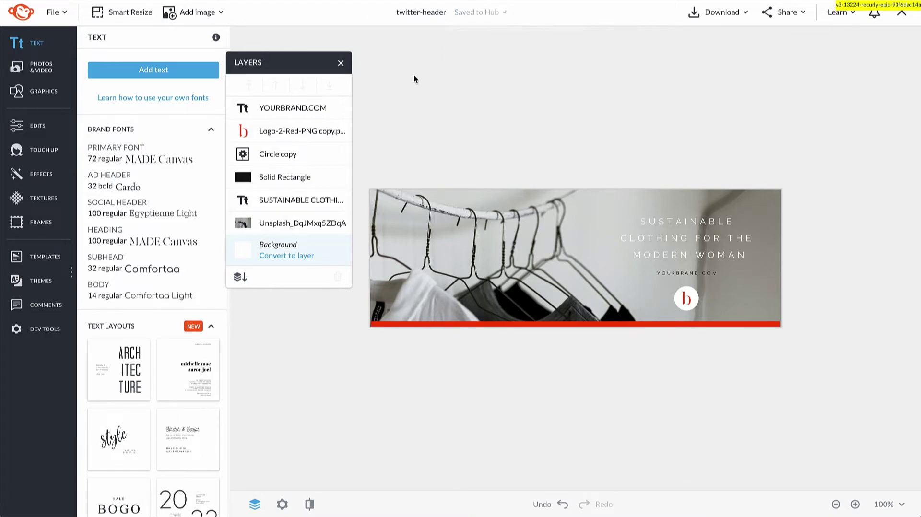
# Pick Etsy Shop Big Banner (1200 x 300 px) as the Smart Resize target
pyautogui.click(121, 18)
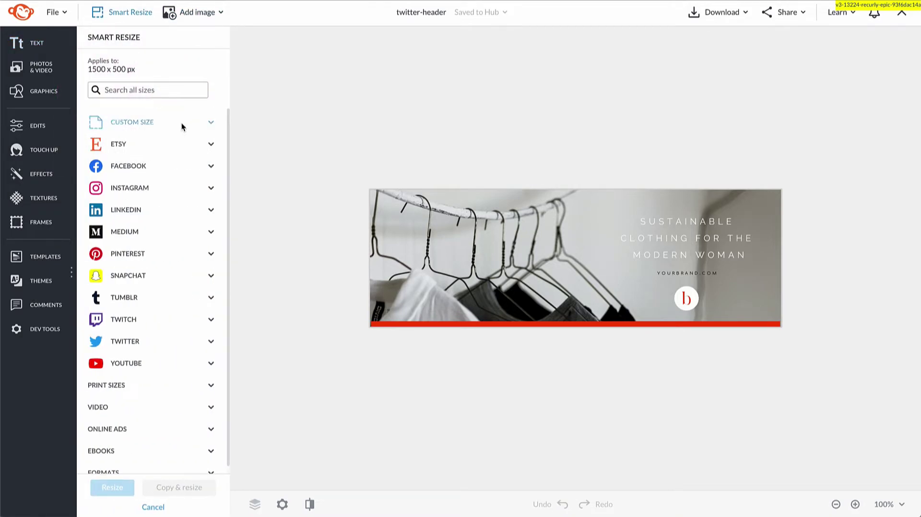
pyautogui.click(211, 144)
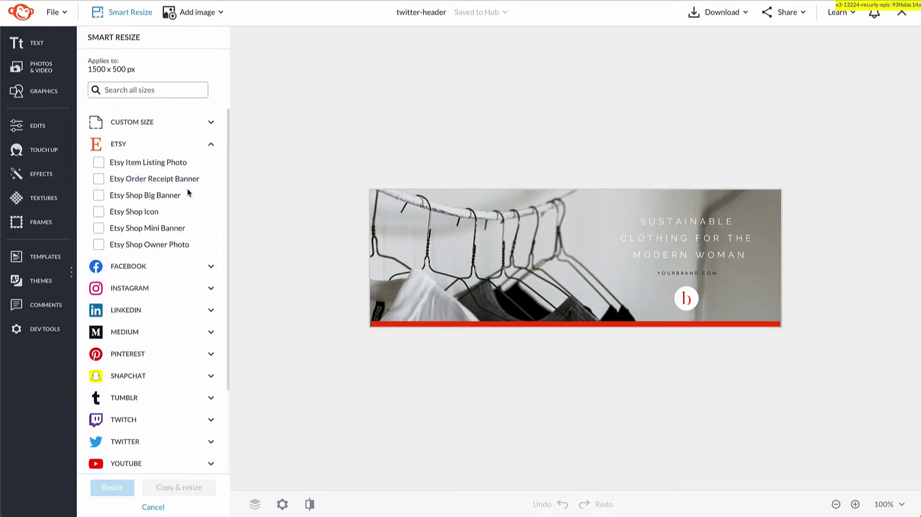
pyautogui.click(173, 195)
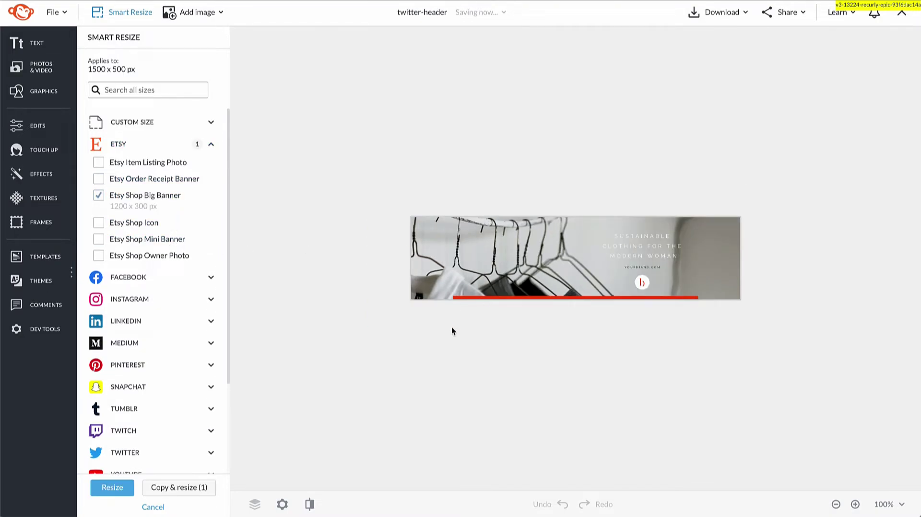
# Create and open the resized copy, stretching the red bar across the full width
pyautogui.click(174, 488)
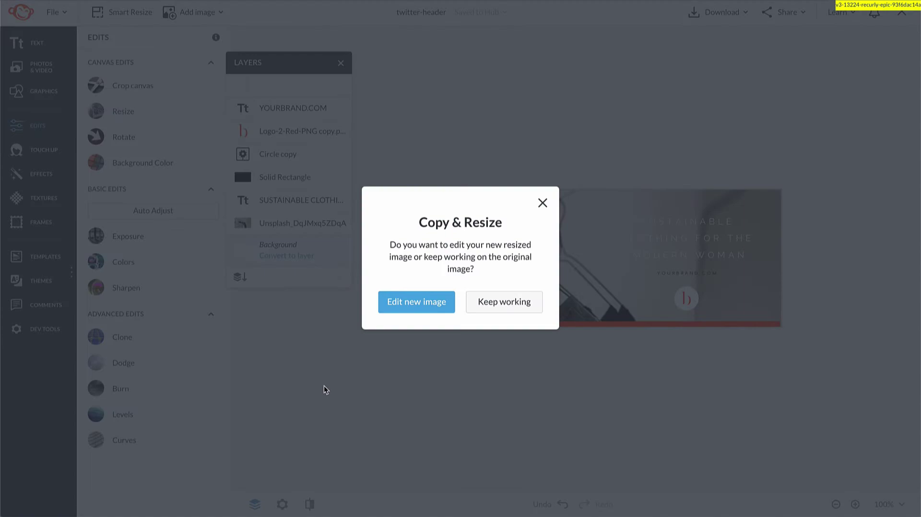
pyautogui.click(438, 306)
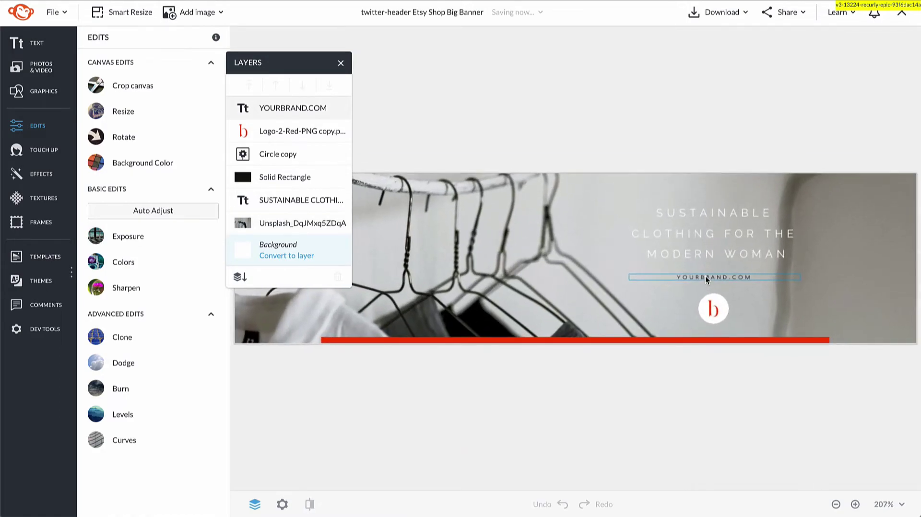
pyautogui.click(685, 322)
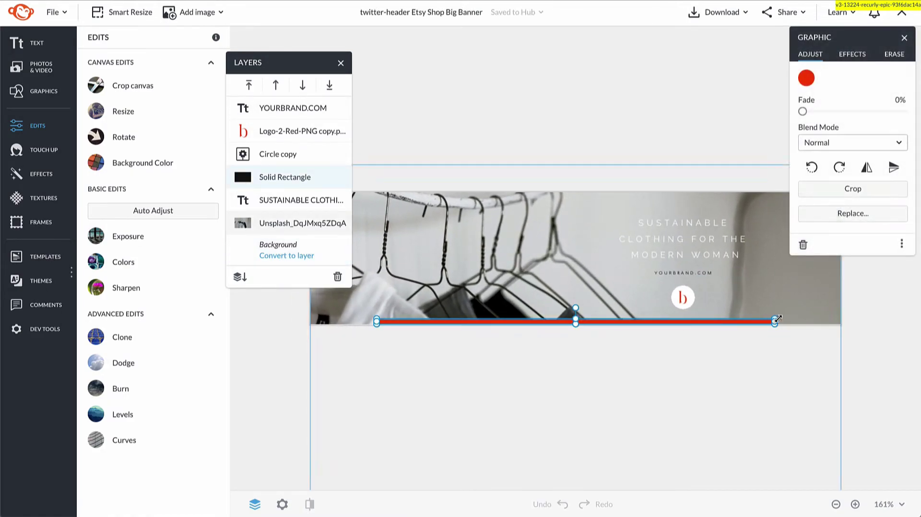
pyautogui.moveTo(775, 321); pyautogui.dragTo(841, 322)
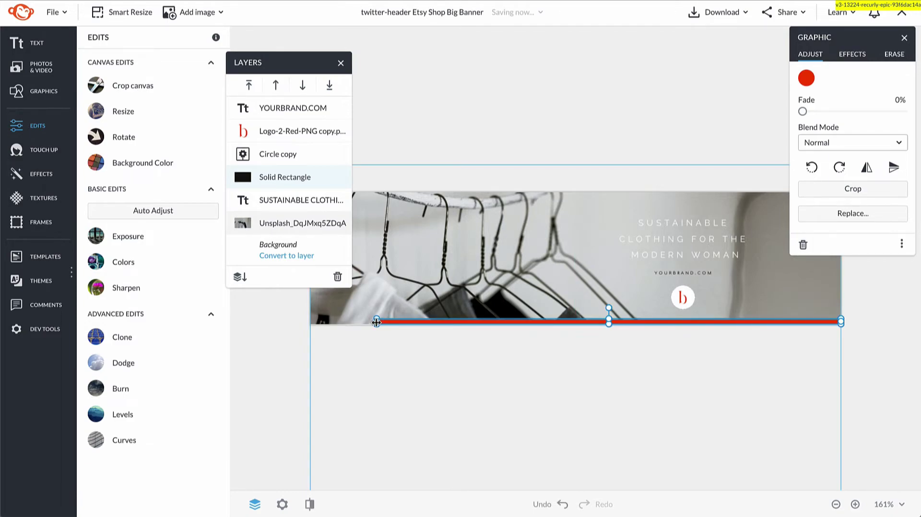
pyautogui.click(332, 321)
# Shift the tagline, web address and logo together right and up
pyautogui.click(297, 131)
pyautogui.keyDown('shift'); pyautogui.click(297, 108); pyautogui.keyUp('shift')
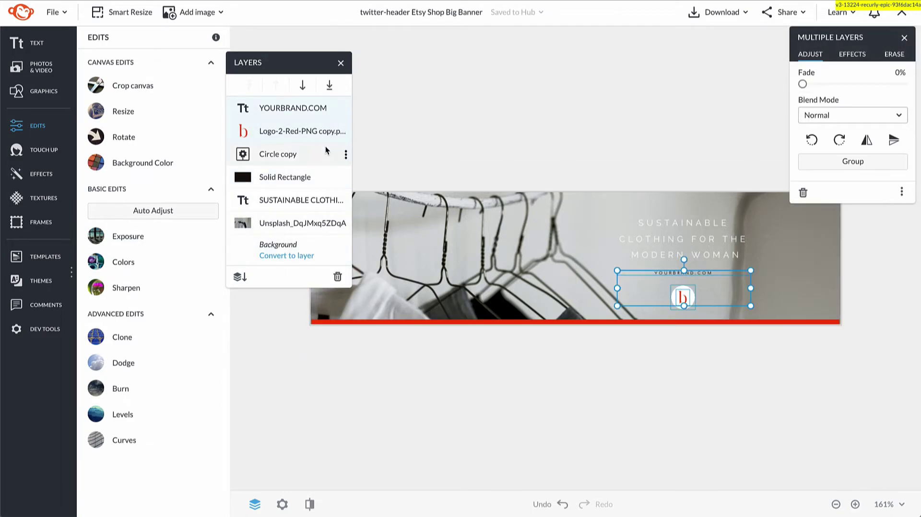
pyautogui.keyDown('shift'); pyautogui.click(297, 200); pyautogui.keyUp('shift')
pyautogui.moveTo(638, 240)
pyautogui.mouseDown()
pyautogui.moveTo(684, 233)
pyautogui.moveTo(599, 233)
pyautogui.moveTo(645, 234)
pyautogui.mouseUp()
pyautogui.click(672, 235)
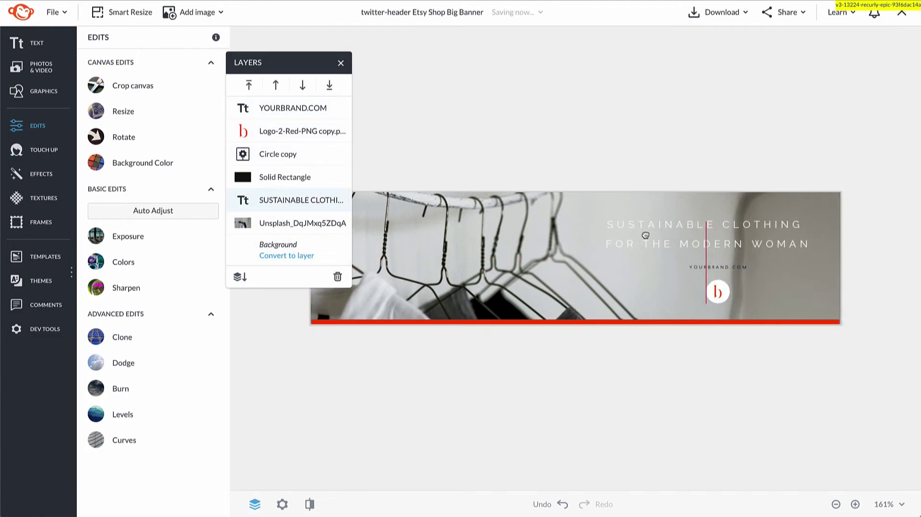
# Rename the copy to 'Etsy Shop Big Banner' and check it saves to the BRAND folder
pyautogui.click(439, 43)
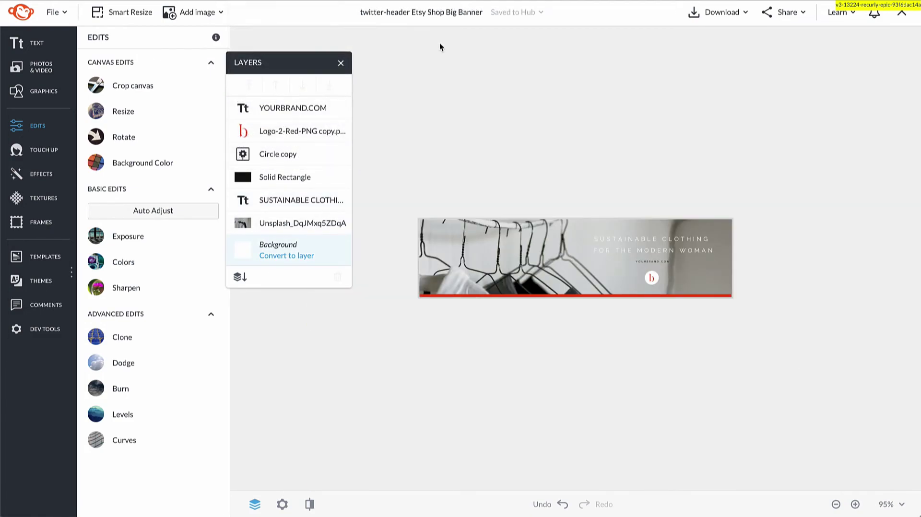
pyautogui.click(386, 12)
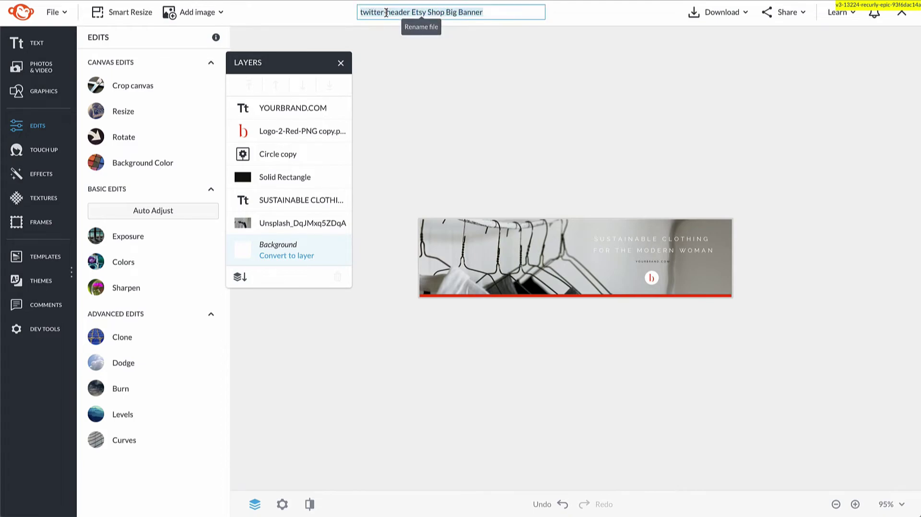
pyautogui.click(410, 12)
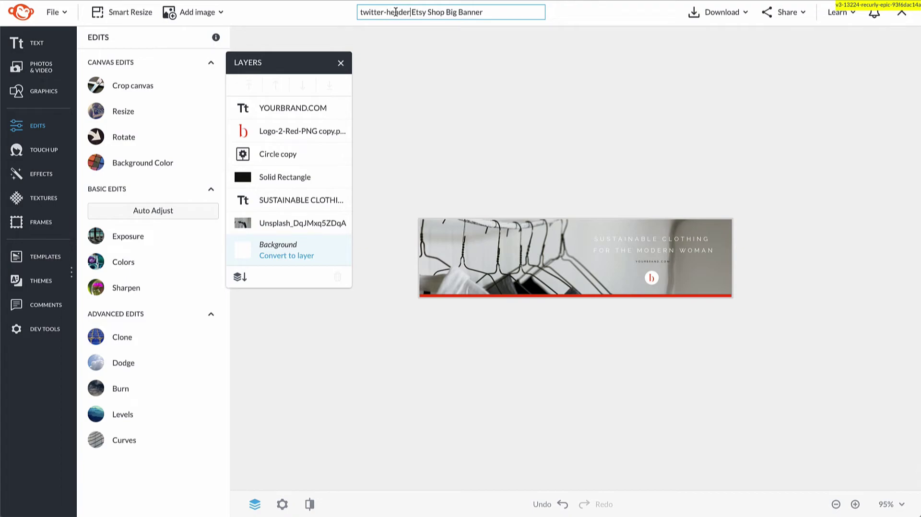
pyautogui.moveTo(410, 12); pyautogui.dragTo(358, 14)
pyautogui.press('BackSpace')
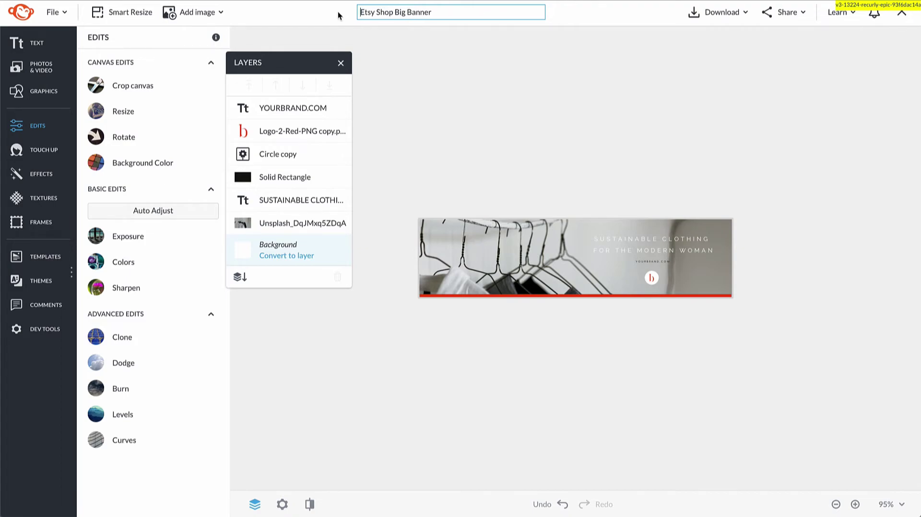
pyautogui.press('Return')
pyautogui.click(487, 12)
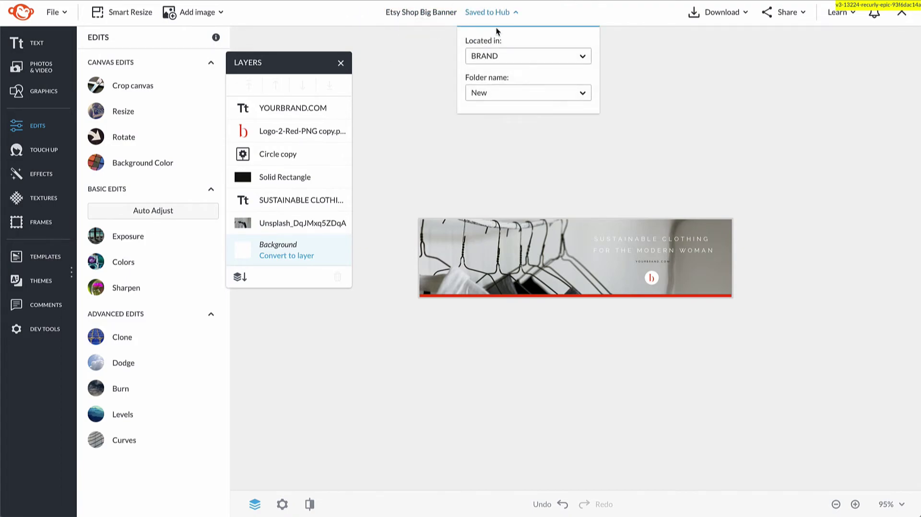
pyautogui.click(436, 86)
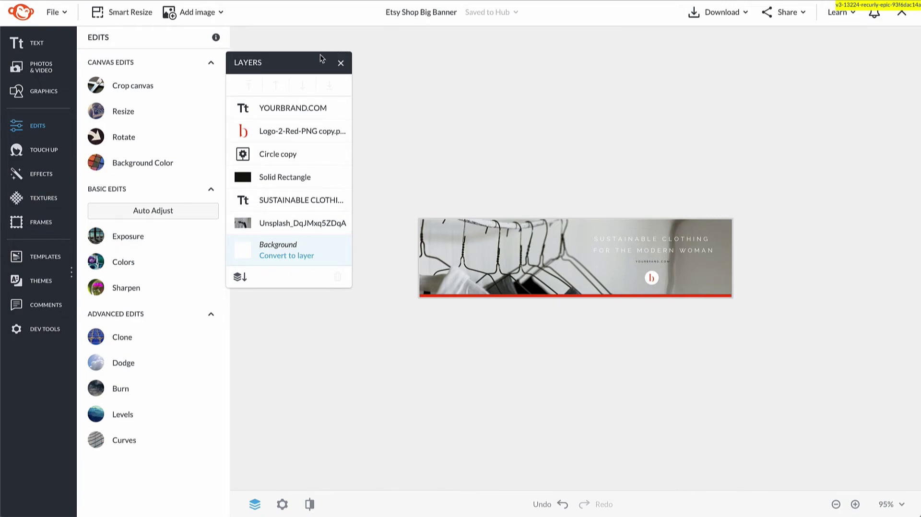
# Browse the shared BRAND folder's Images and Templates, ending in its New subfolder
pyautogui.click(22, 14)
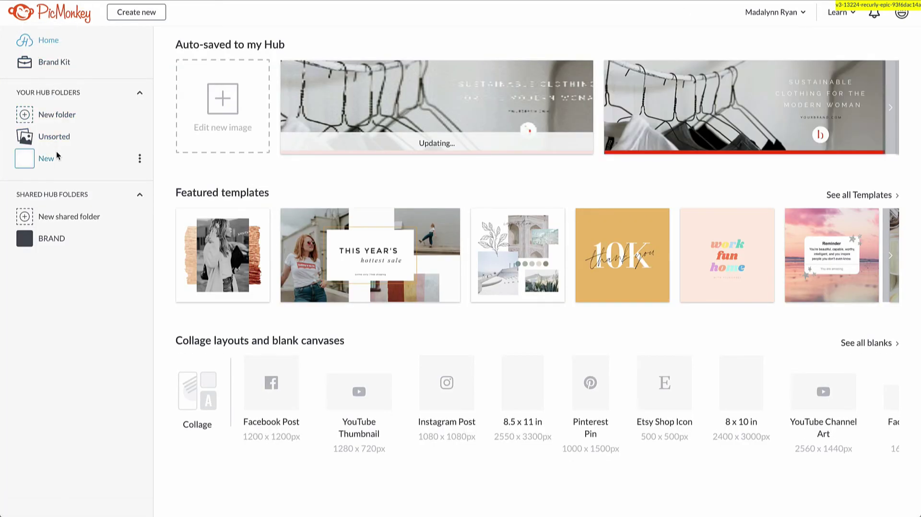
pyautogui.click(48, 162)
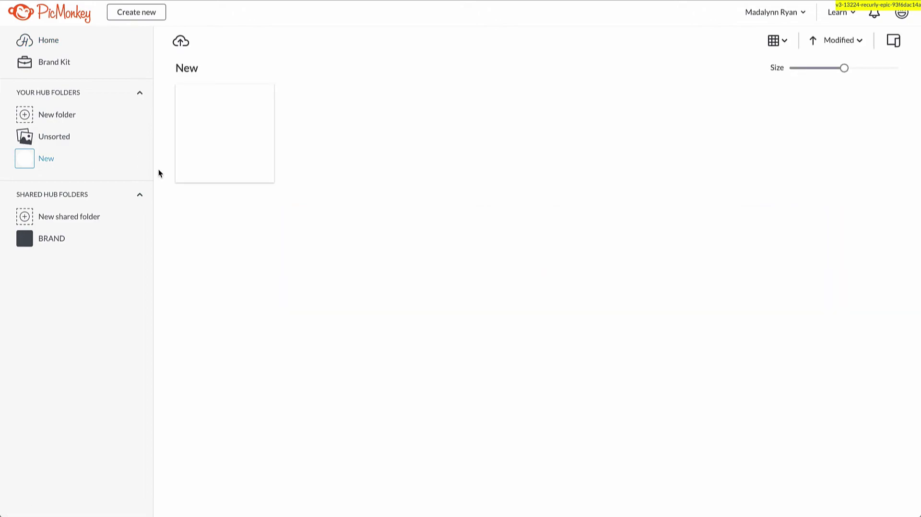
pyautogui.click(80, 238)
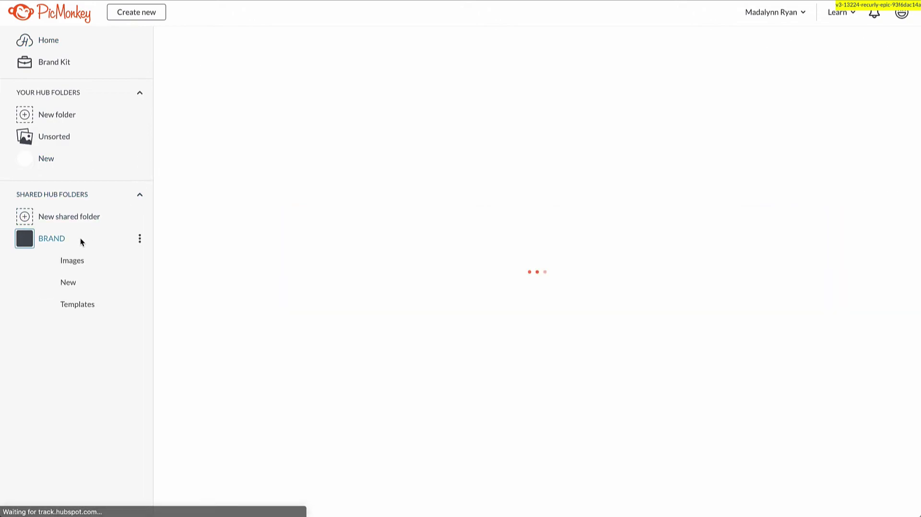
pyautogui.click(69, 285)
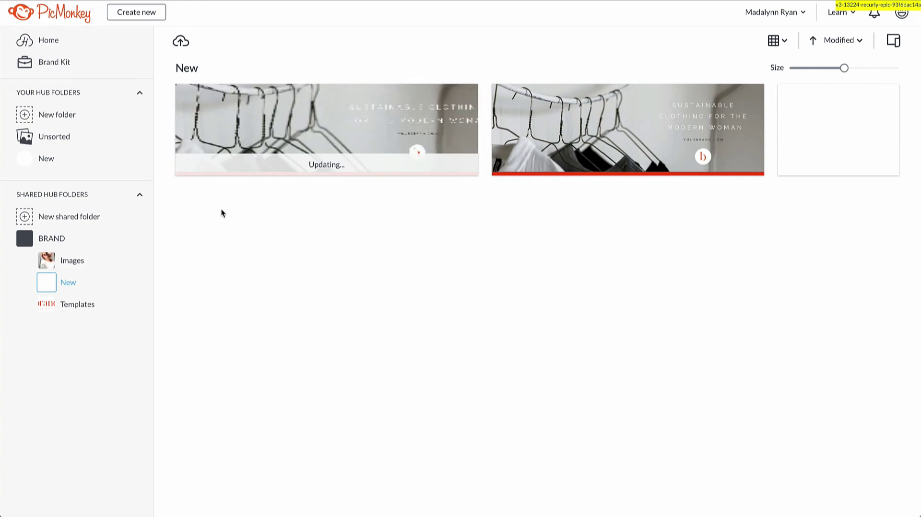
pyautogui.click(74, 260)
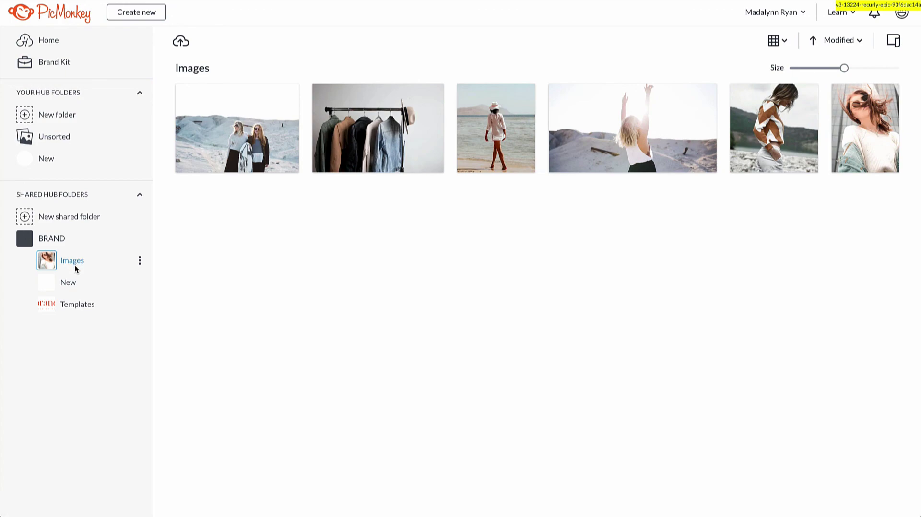
pyautogui.click(81, 303)
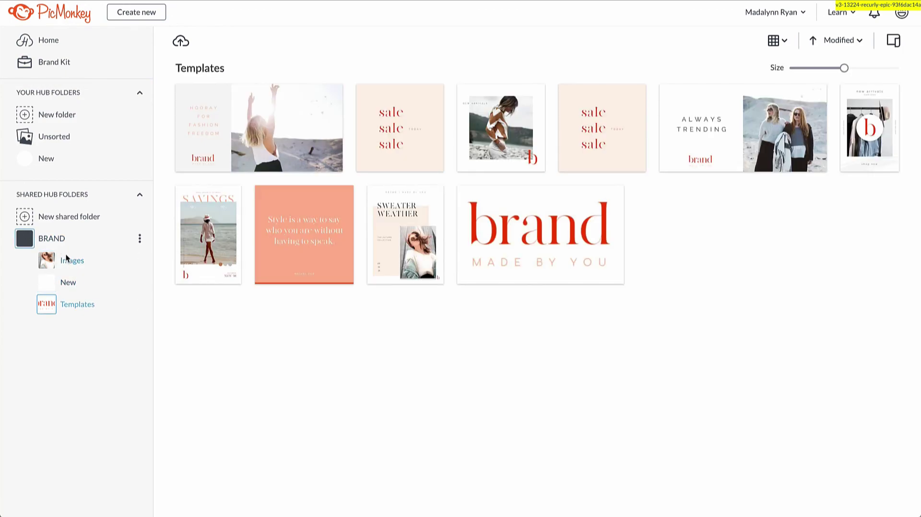
pyautogui.click(76, 285)
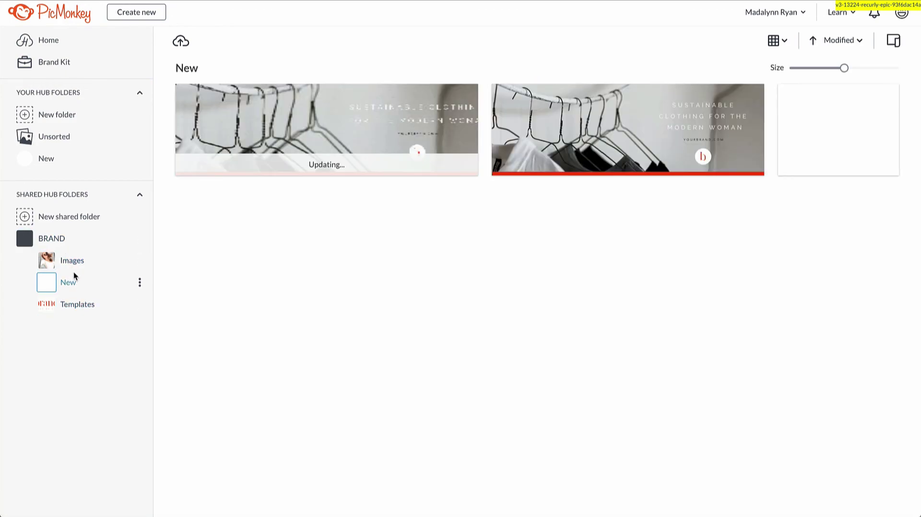